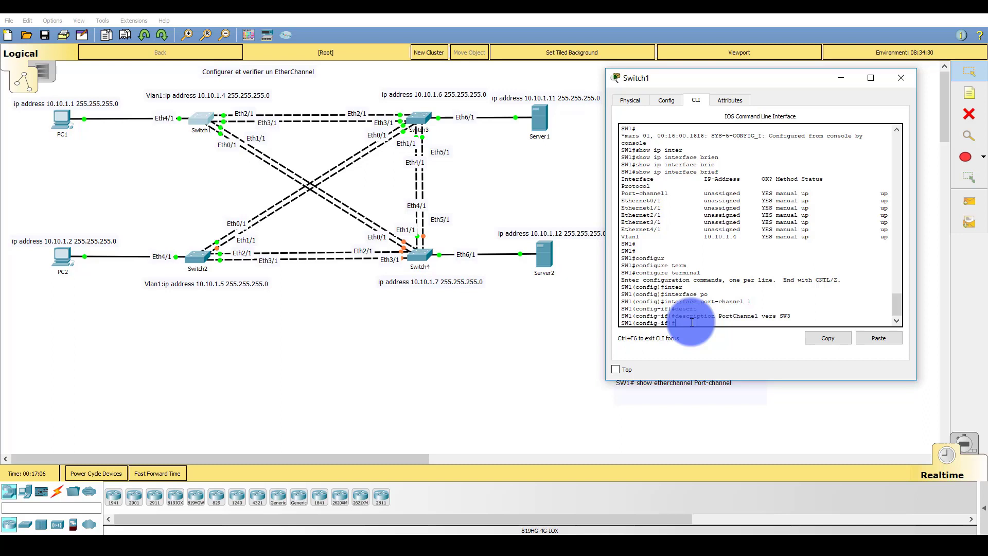
Exit interface and global configuration modes on Switch1 to return to the privileged SW1# prompt.
{"action": "type", "text": "xit"}
{"action": "key", "text": "Return"}
{"action": "type", "text": "ex"}
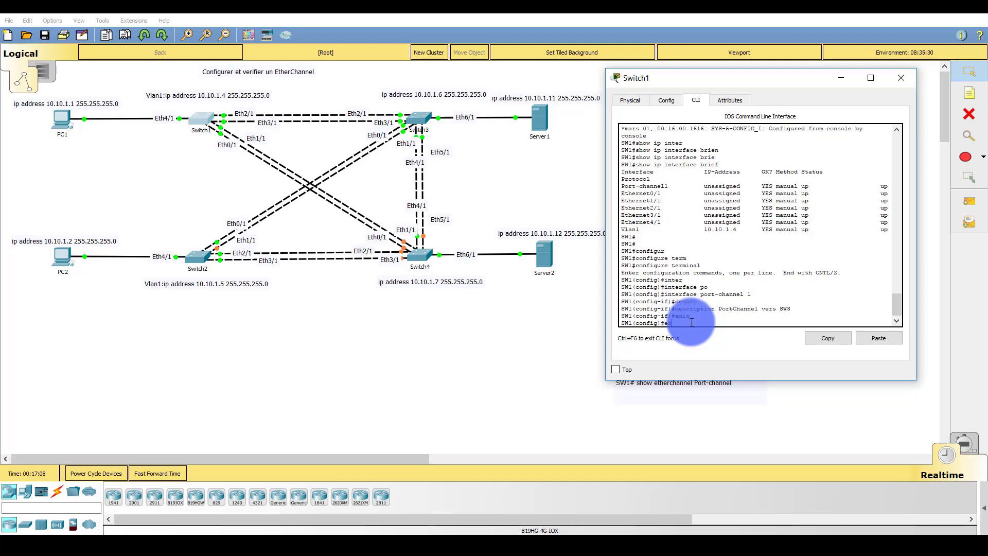
{"action": "type", "text": "it"}
{"action": "key", "text": "Return"}
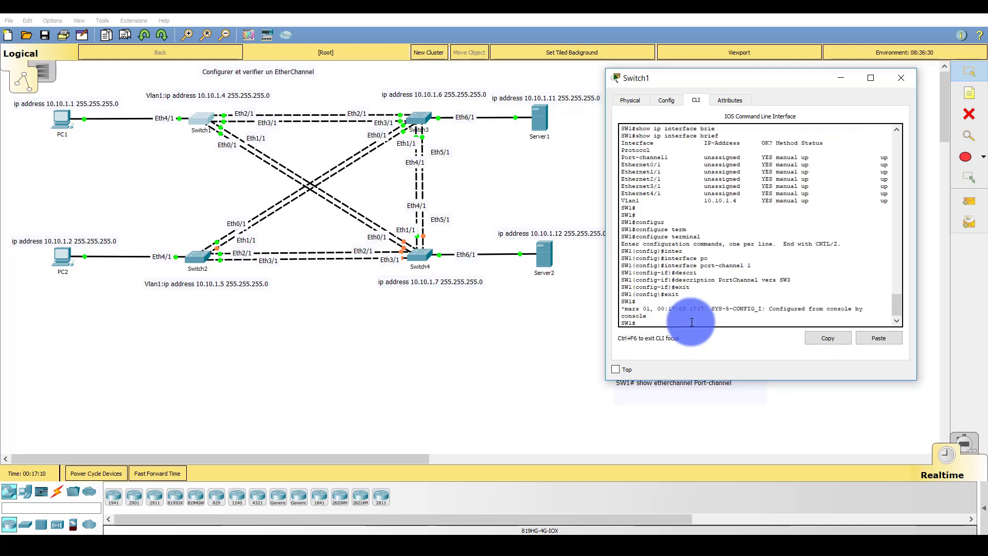
Display Switch1's running configuration, highlight the description line under Port-channel1, and close the switch window.
{"action": "type", "text": "show run"}
{"action": "key", "text": "Tab"}
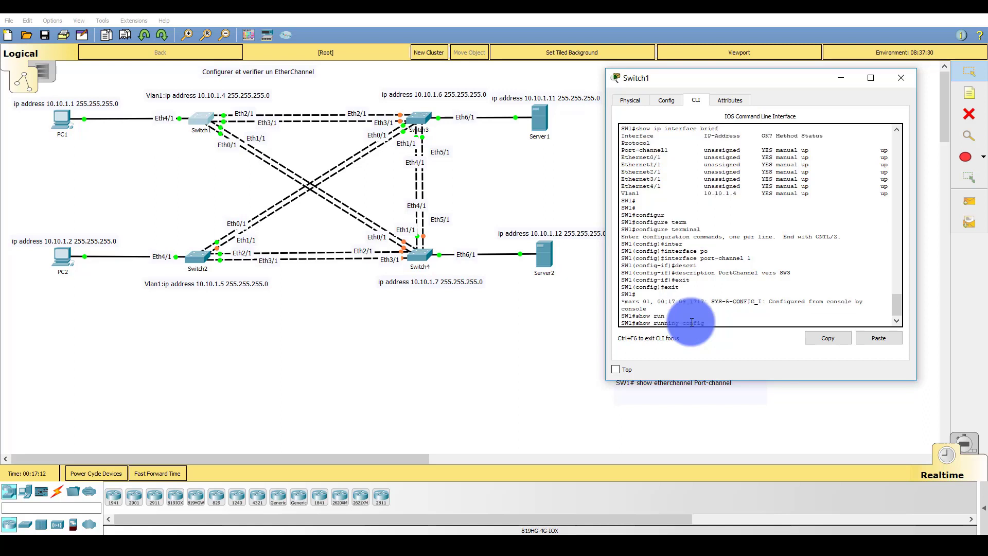
{"action": "key", "text": "Return"}
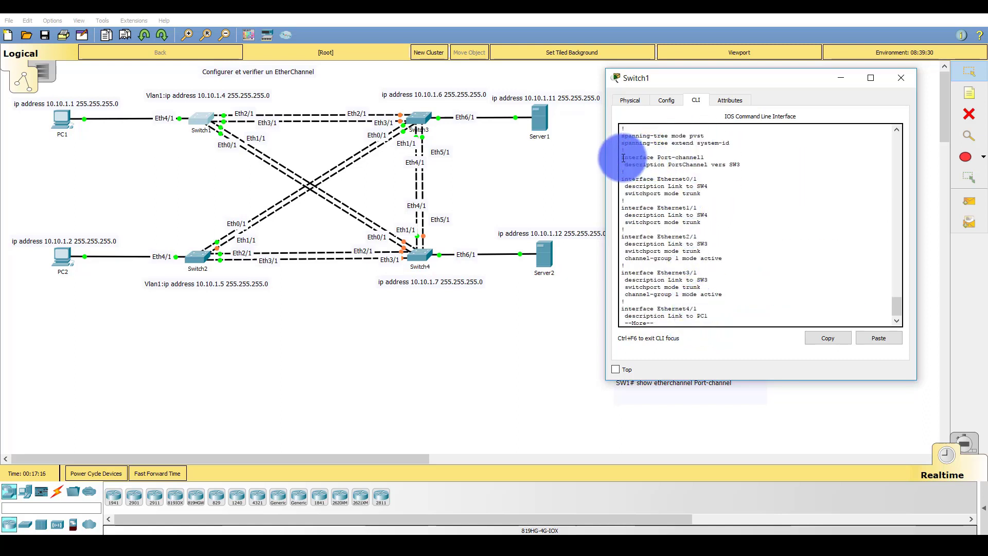
{"action": "mouse_move", "coordinate": [624, 158]}
{"action": "left_mouse_down"}
{"action": "mouse_move", "coordinate": [712, 149]}
{"action": "mouse_move", "coordinate": [751, 163]}
{"action": "mouse_move", "coordinate": [625, 165]}
{"action": "left_mouse_up"}
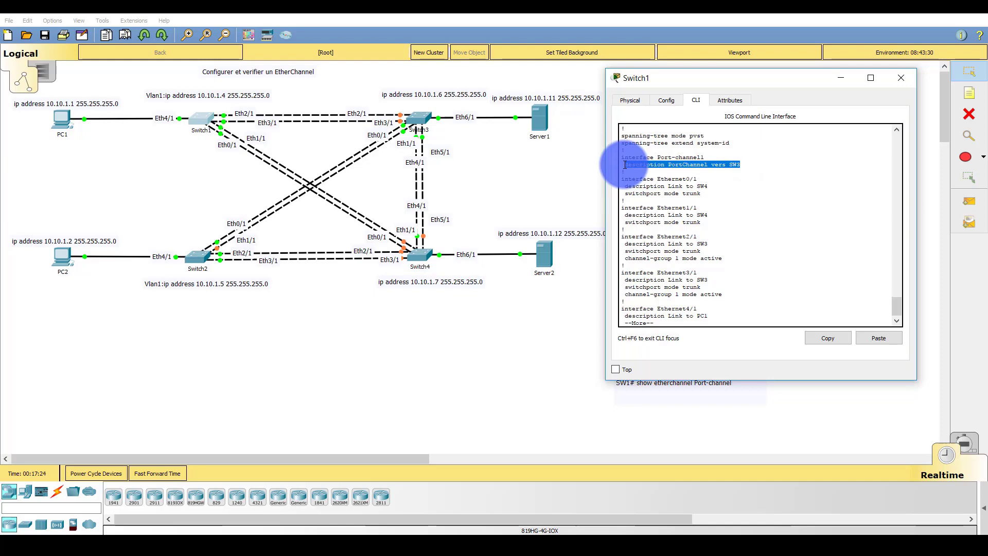
{"action": "left_click", "coordinate": [900, 79]}
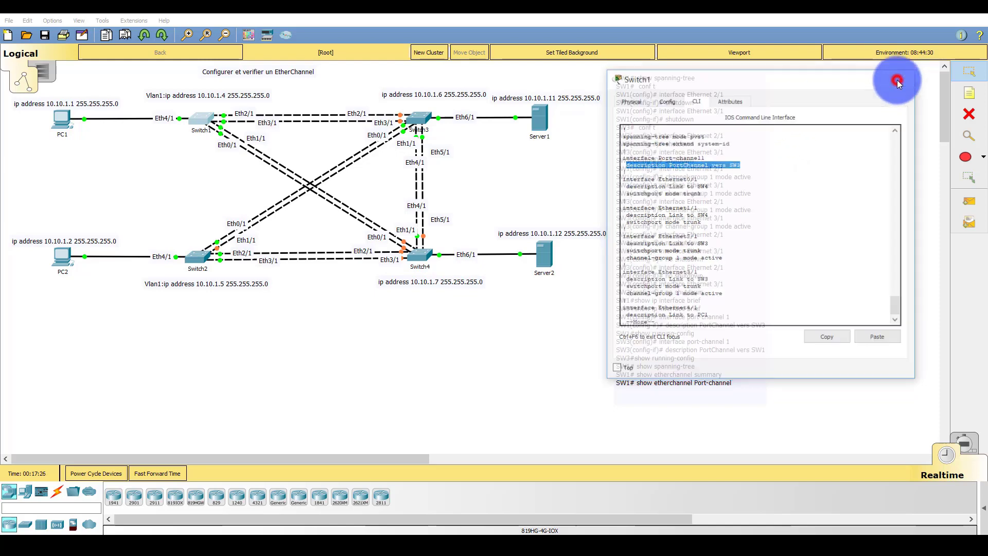
Open Switch3's command line and enter configuration mode for interface port-channel 1.
{"action": "left_click", "coordinate": [419, 116]}
{"action": "left_click", "coordinate": [786, 268]}
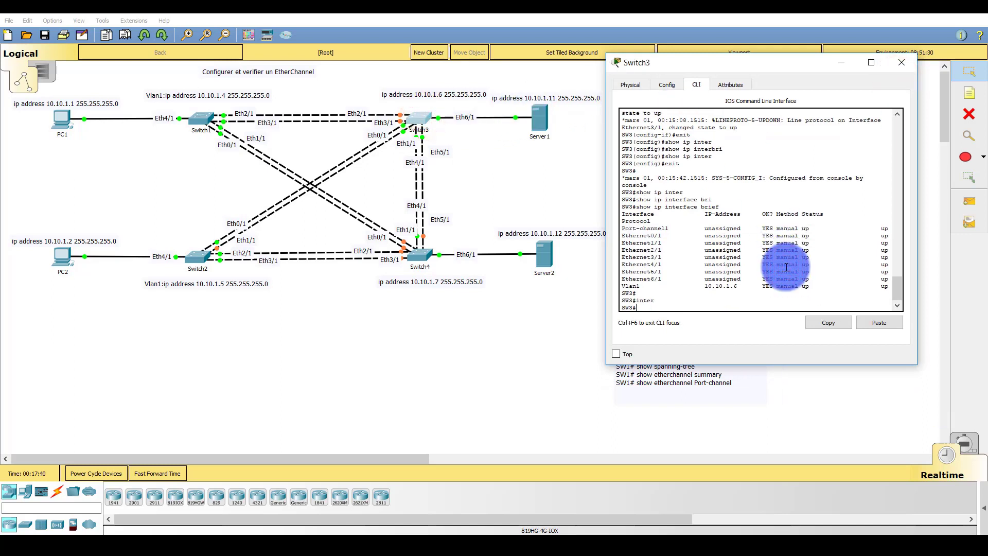
{"action": "type", "text": "conf t"}
{"action": "key", "text": "Return"}
{"action": "type", "text": "inter"}
{"action": "key", "text": "Tab"}
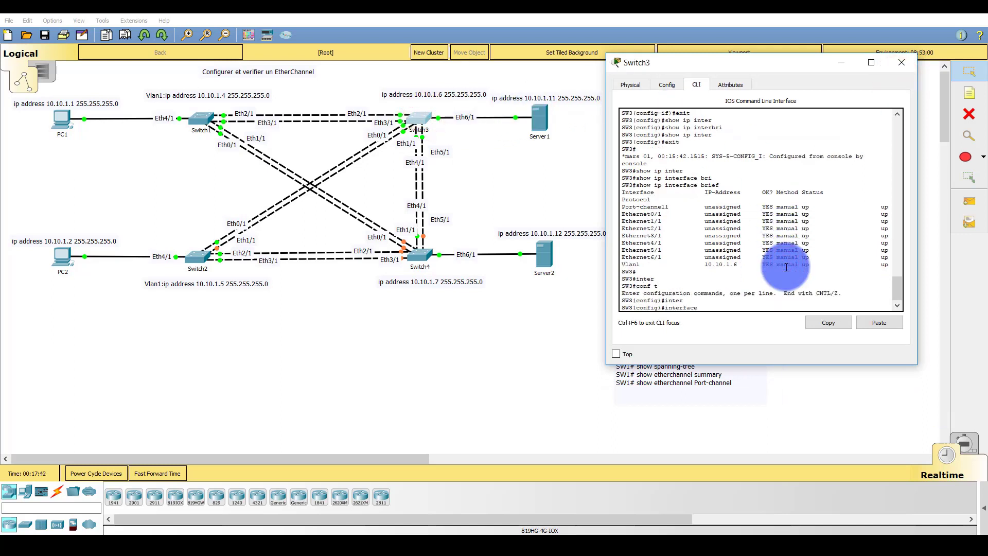
{"action": "type", "text": "po"}
{"action": "key", "text": "Tab"}
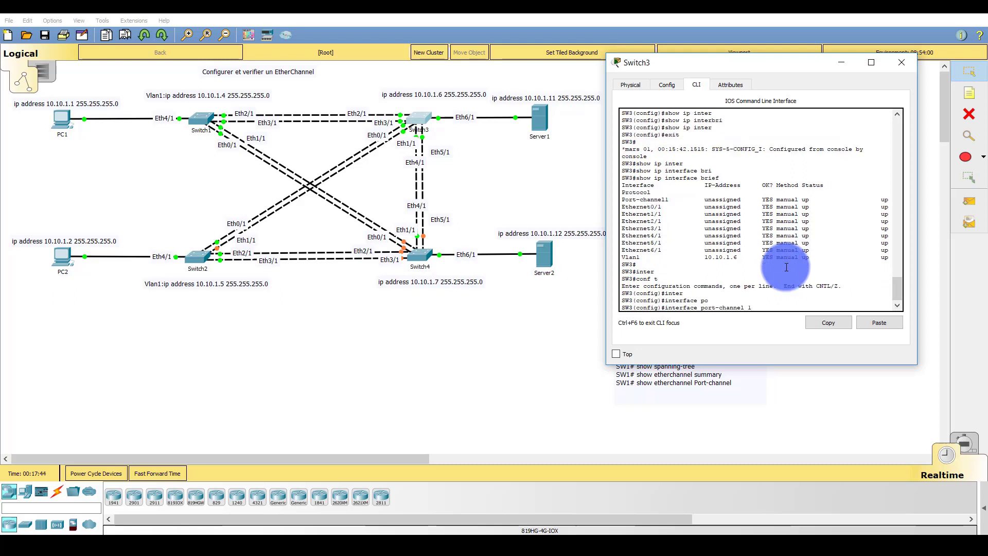
{"action": "type", "text": "1"}
{"action": "key", "text": "Return"}
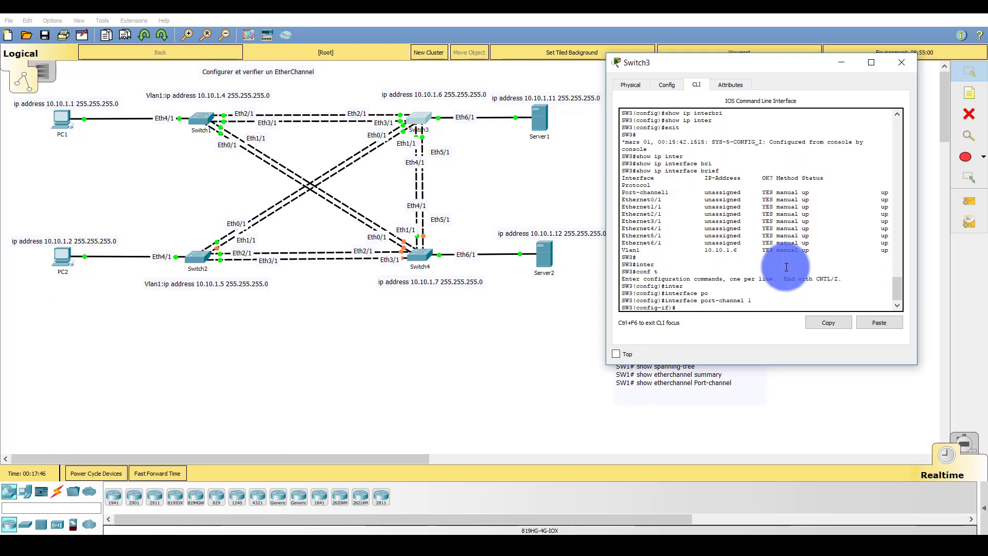
Set the port-channel 1 description on Switch3 to "PortChannel vers SW1" and return to privileged mode.
{"action": "type", "text": "desc"}
{"action": "key", "text": "Tab"}
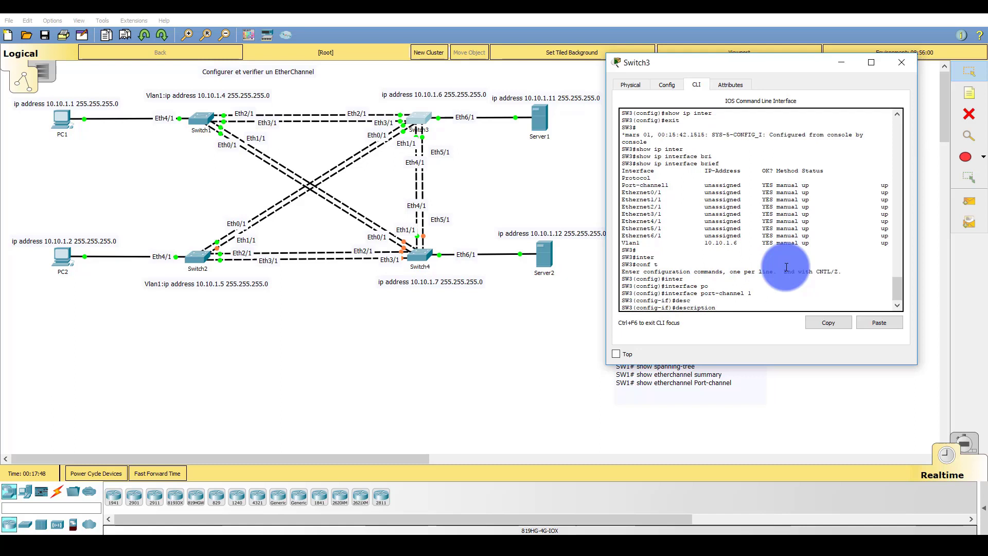
{"action": "type", "text": "PortChannel vers SW1"}
{"action": "key", "text": "Return"}
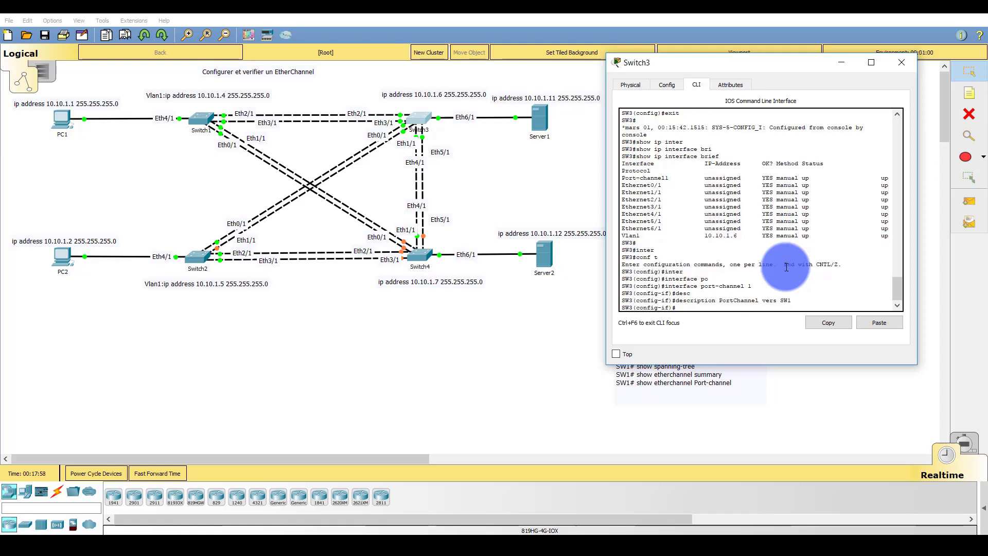
{"action": "type", "text": "exit"}
{"action": "key", "text": "Return"}
{"action": "type", "text": "exit"}
{"action": "key", "text": "Return"}
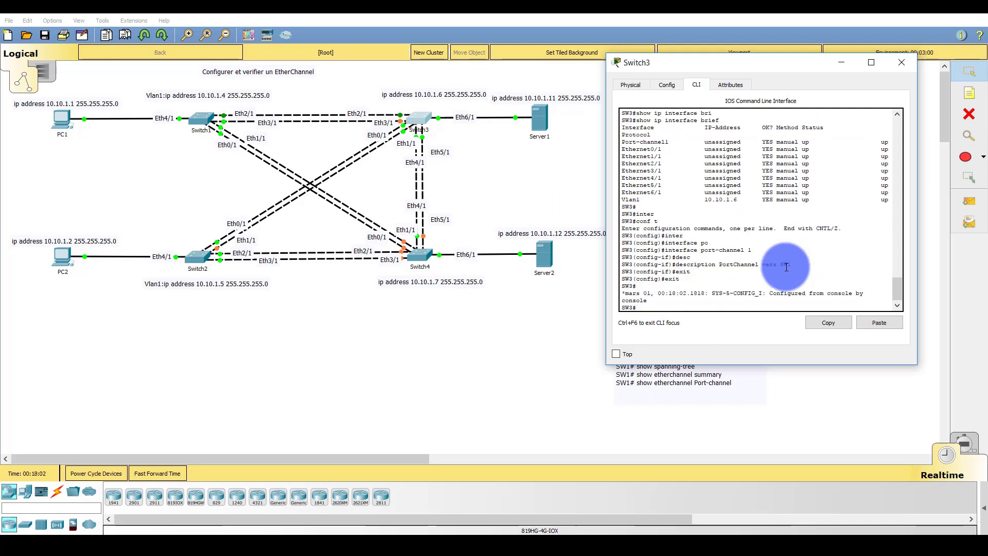
Display Switch3's running configuration, highlight the Port-channel1 interface lines, and close the switch window.
{"action": "type", "text": "show runn"}
{"action": "key", "text": "Return"}
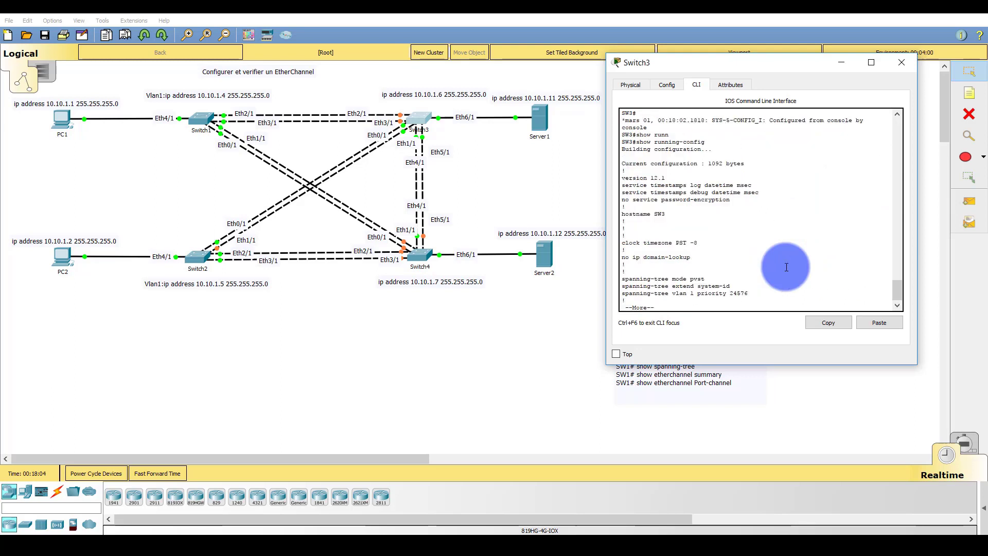
{"action": "key", "text": "space"}
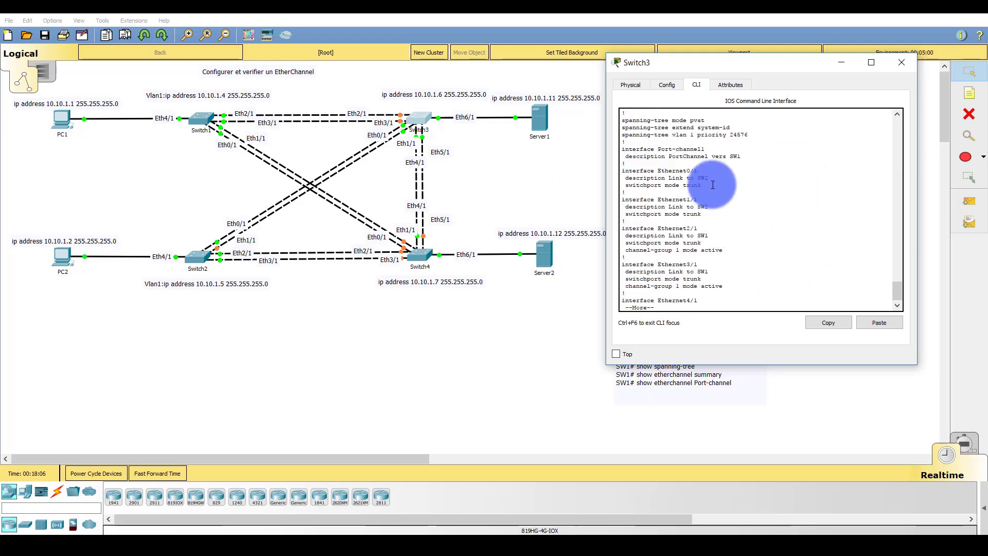
{"action": "left_click_drag", "start_coordinate": [741, 156], "coordinate": [616, 149]}
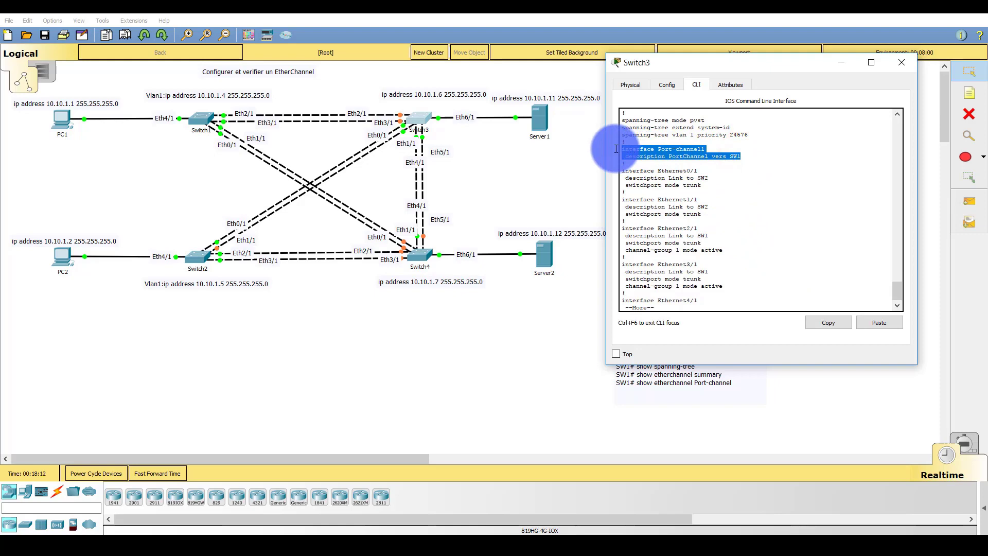
{"action": "left_click", "coordinate": [879, 77]}
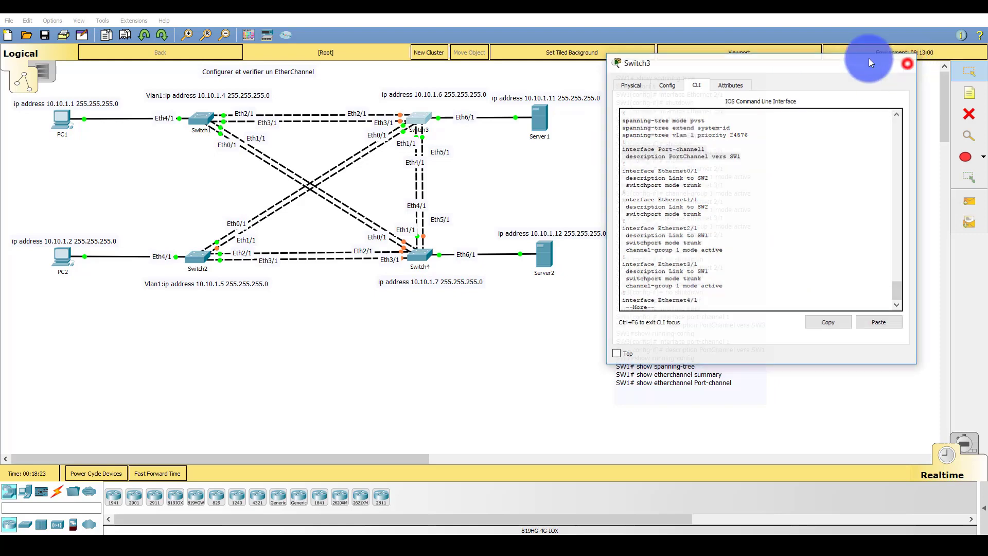
{"action": "left_click", "coordinate": [901, 63]}
Reopen Switch1's command line, quit the paged configuration listing, and show the spanning-tree information, highlighting the Po1 row.
{"action": "left_click", "coordinate": [201, 118]}
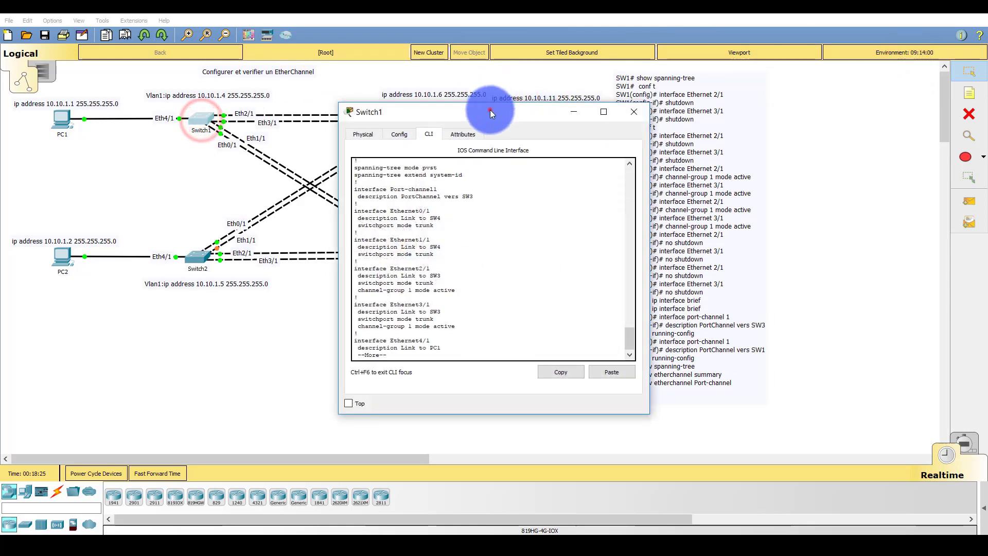
{"action": "left_click_drag", "start_coordinate": [489, 110], "coordinate": [715, 73]}
{"action": "key", "text": "ctrl+c"}
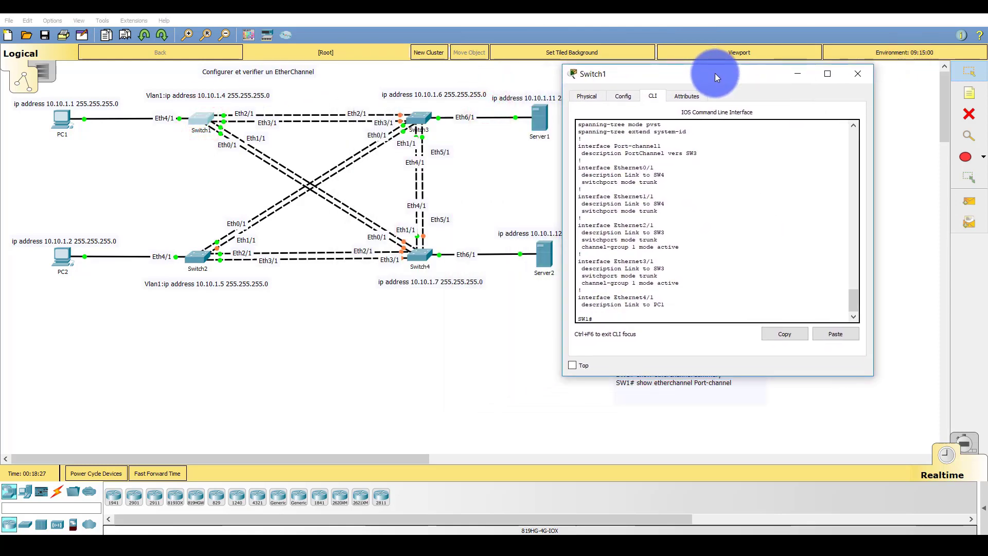
{"action": "key", "text": "Return"}
{"action": "key", "text": "Return"}
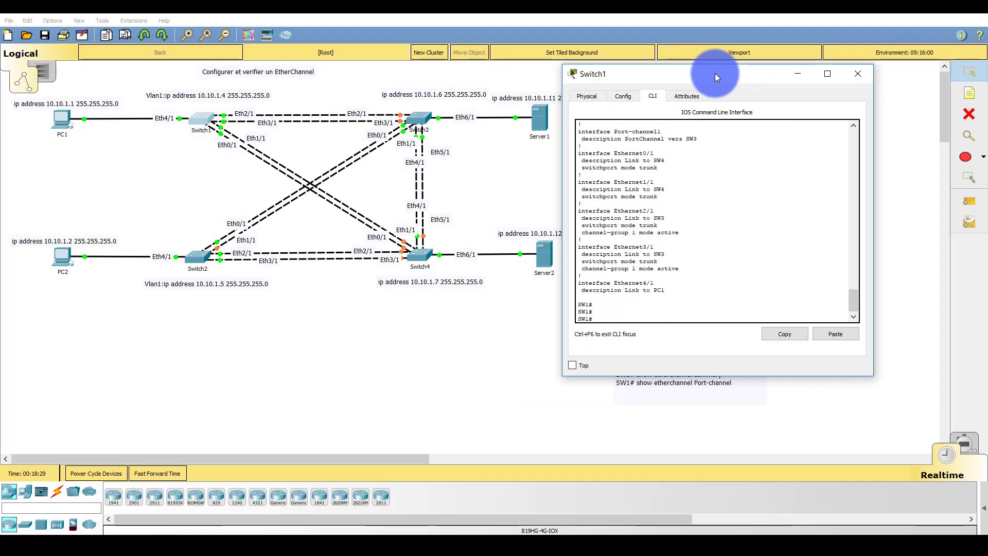
{"action": "type", "text": "show sp"}
{"action": "key", "text": "Tab"}
{"action": "key", "text": "Return"}
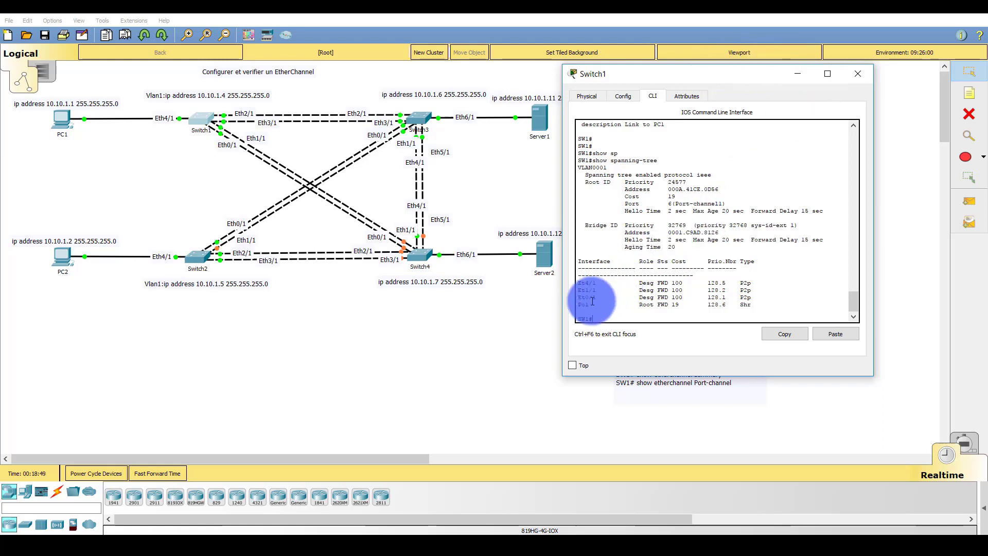
{"action": "left_click_drag", "start_coordinate": [579, 306], "coordinate": [755, 305]}
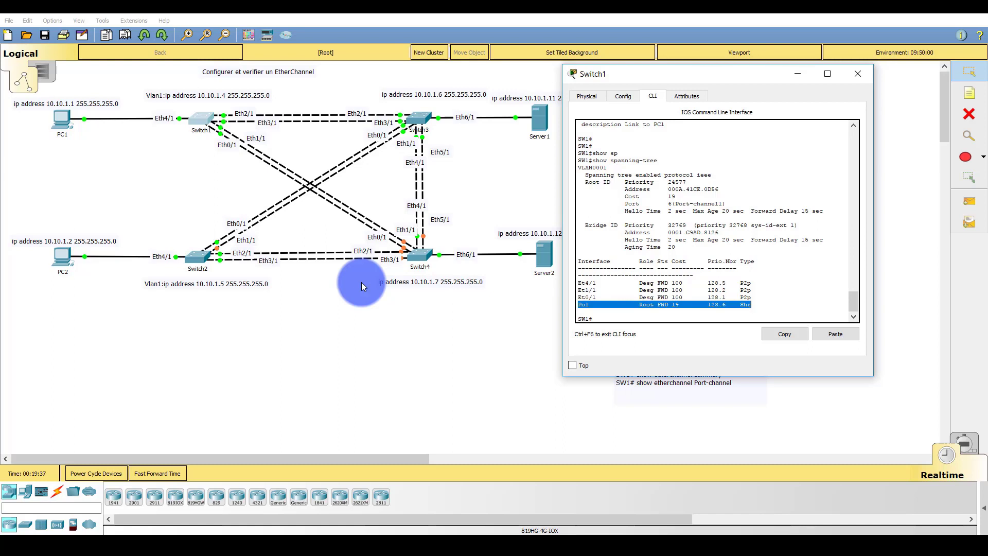
Try to show the interface details of port-channel 1 on Switch1 with show interfaces port-channel 1.
{"action": "left_click", "coordinate": [611, 323]}
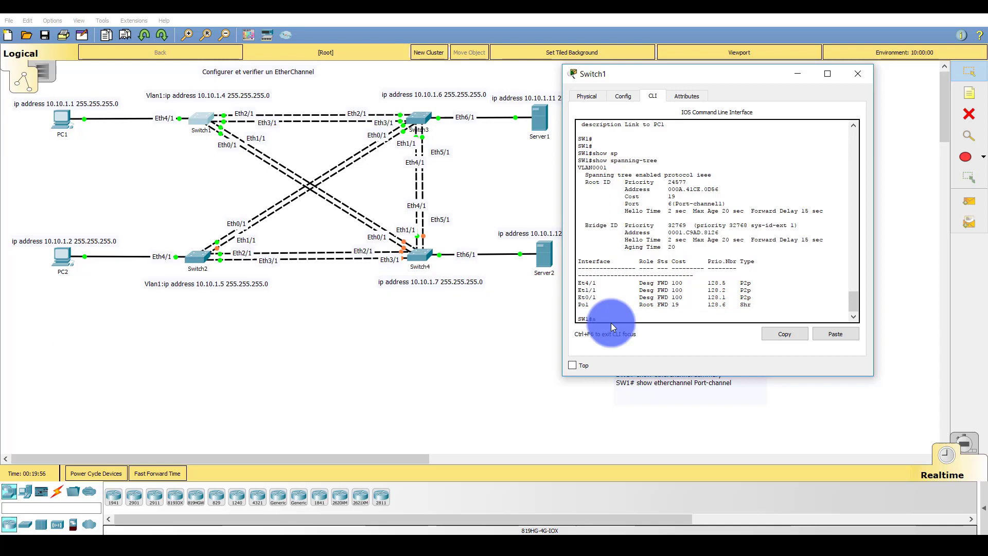
{"action": "type", "text": "show inter"}
{"action": "key", "text": "Tab"}
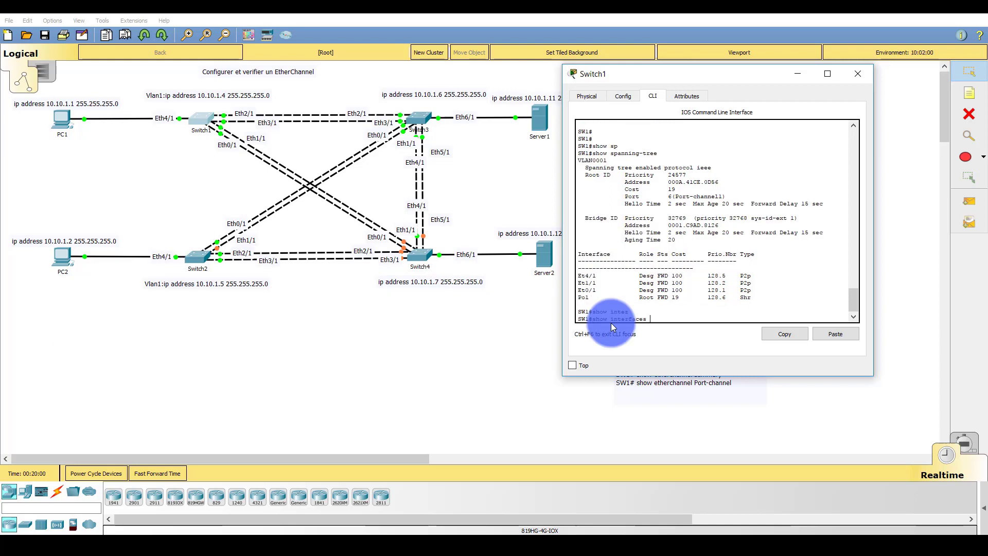
{"action": "type", "text": "port"}
{"action": "key", "text": "Tab"}
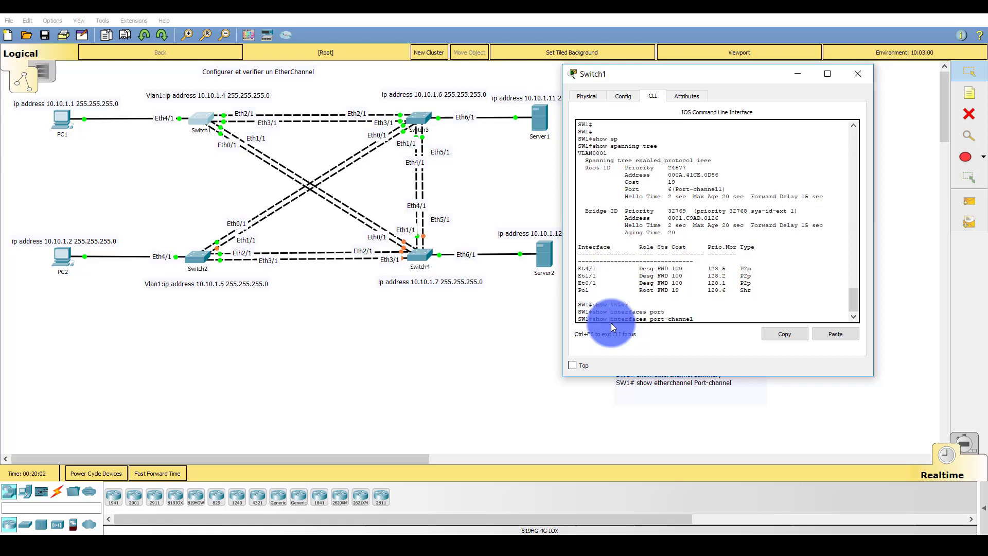
{"action": "type", "text": "1"}
{"action": "key", "text": "Return"}
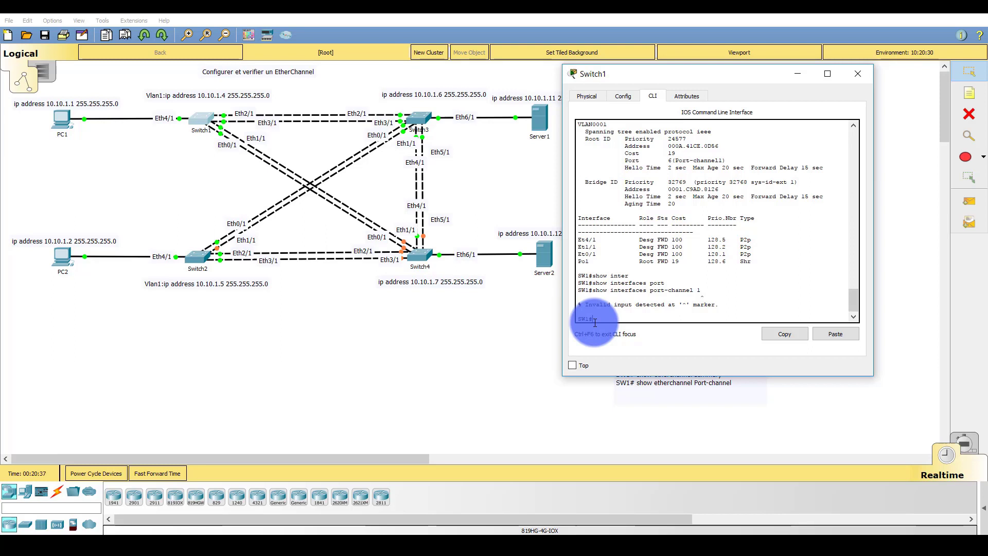
Show the EtherChannel summary on Switch1 and highlight the group 1 row and its port-channel status flags.
{"action": "type", "text": "s"}
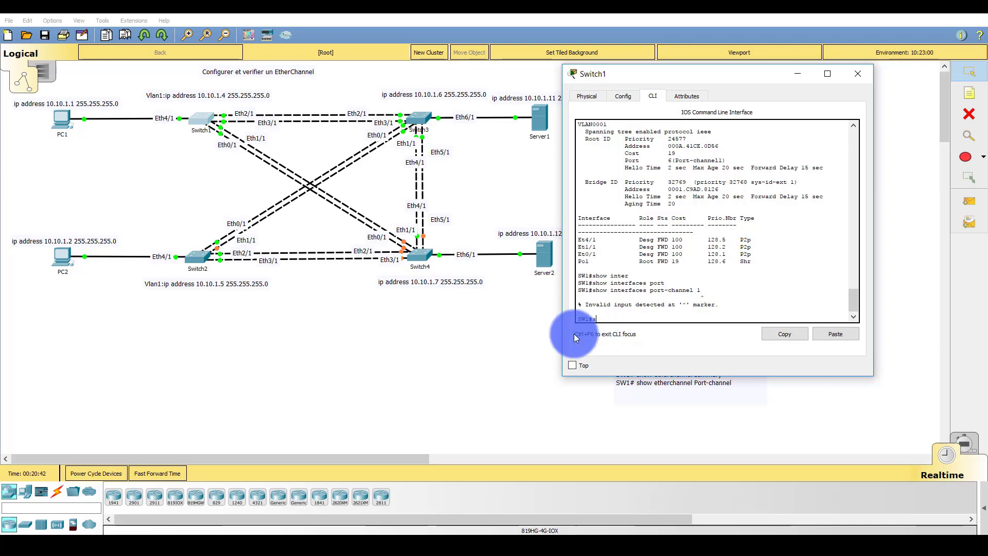
{"action": "type", "text": "how ether"}
{"action": "key", "text": "Tab"}
{"action": "type", "text": "sum"}
{"action": "key", "text": "Tab"}
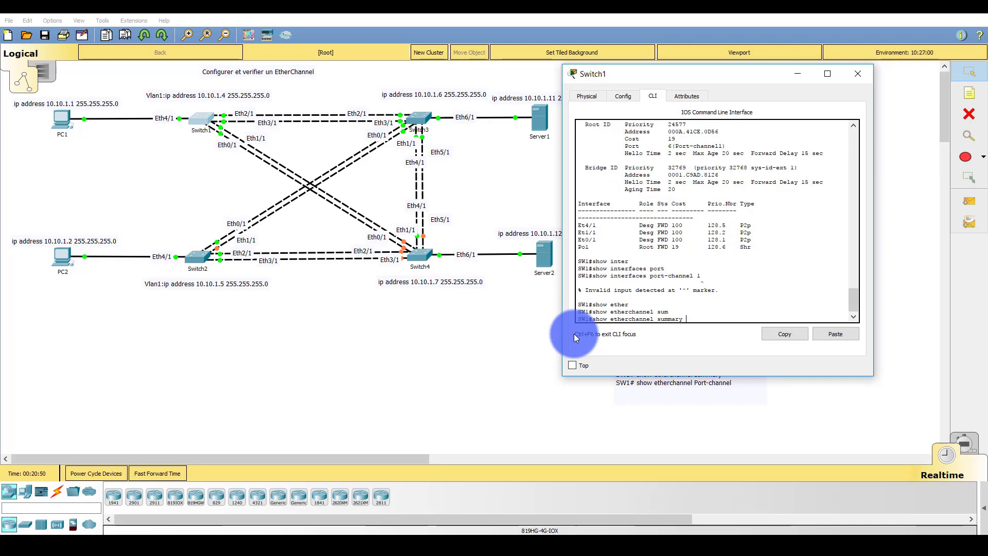
{"action": "key", "text": "Return"}
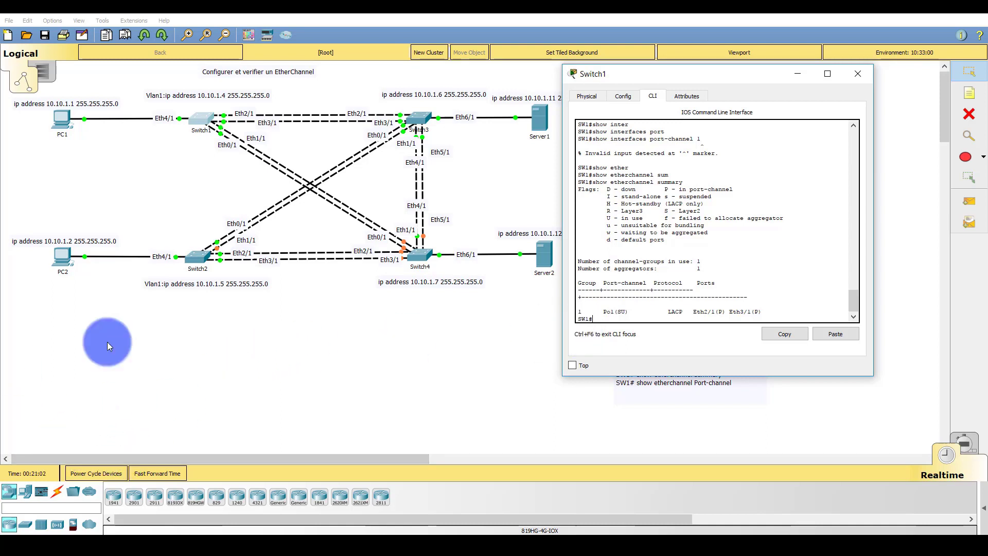
{"action": "left_click_drag", "start_coordinate": [765, 312], "coordinate": [579, 312]}
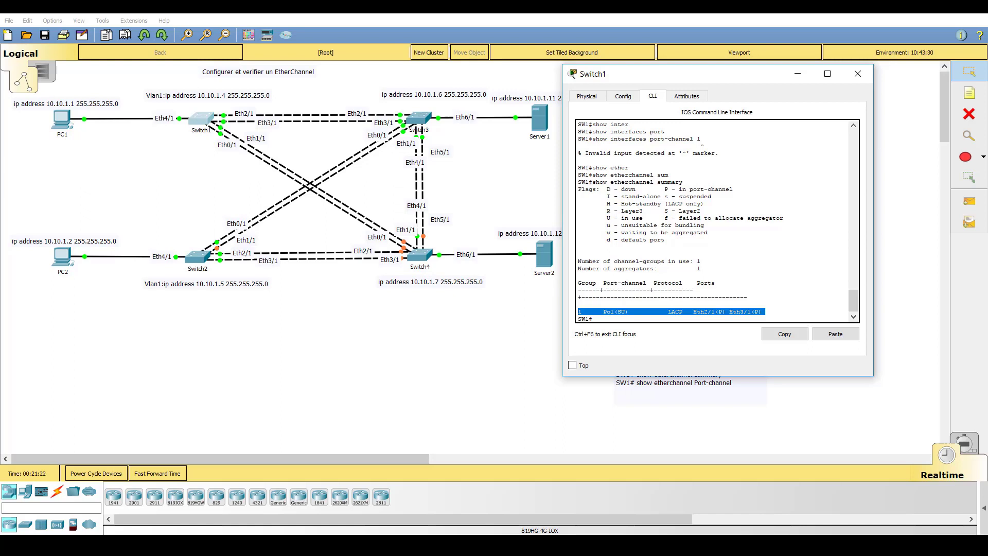
{"action": "left_click_drag", "start_coordinate": [634, 312], "coordinate": [614, 313]}
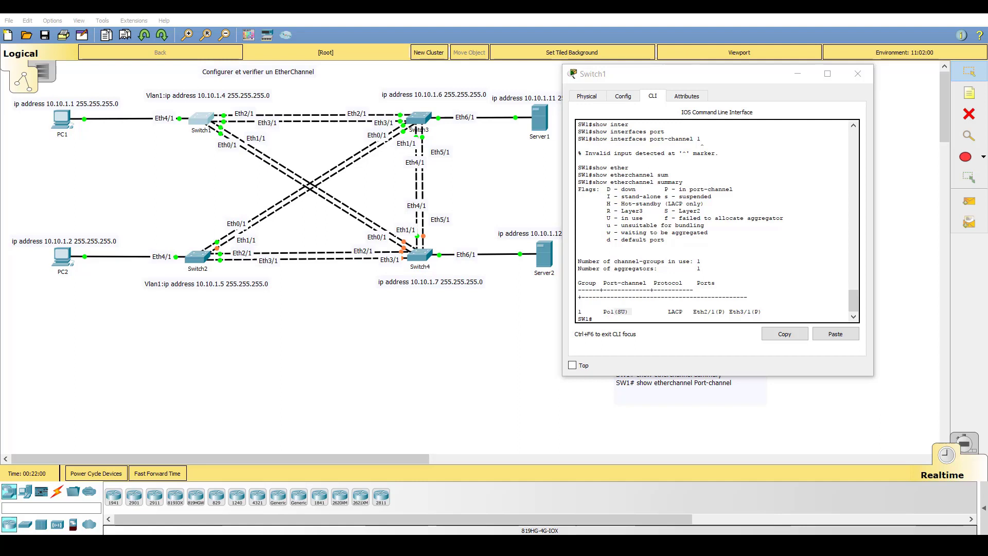
Show the EtherChannel port-channel details on Switch1 through to the end of the listing.
{"action": "left_click", "coordinate": [633, 320]}
{"action": "type", "text": "sh"}
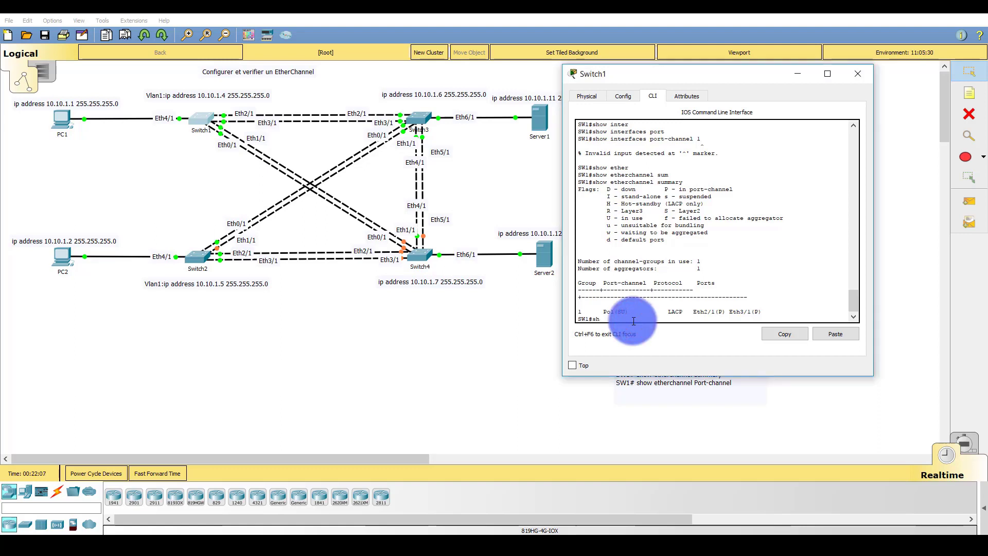
{"action": "type", "text": "ow ethern"}
{"action": "key", "text": "Tab"}
{"action": "key", "text": "BackSpace"}
{"action": "key", "text": "Tab"}
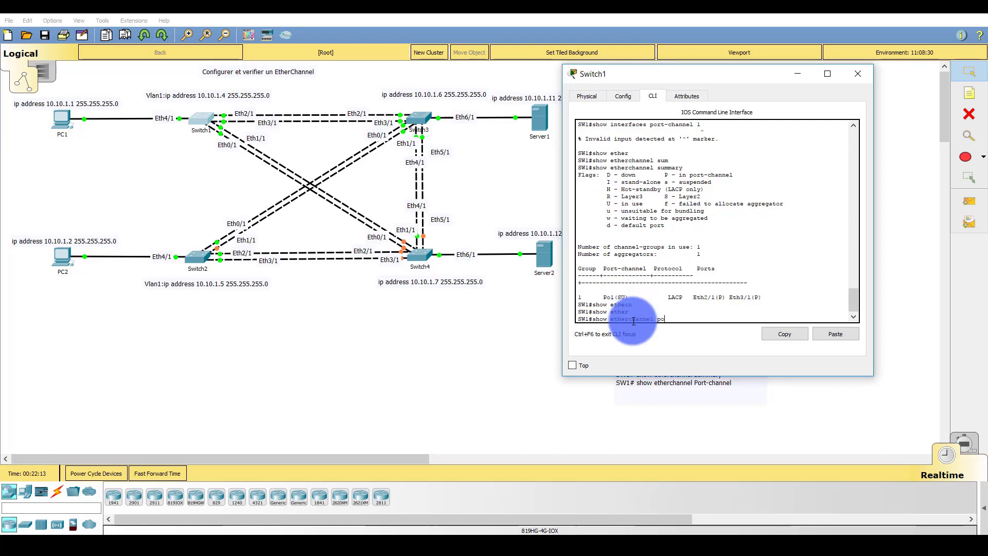
{"action": "key", "text": "Tab"}
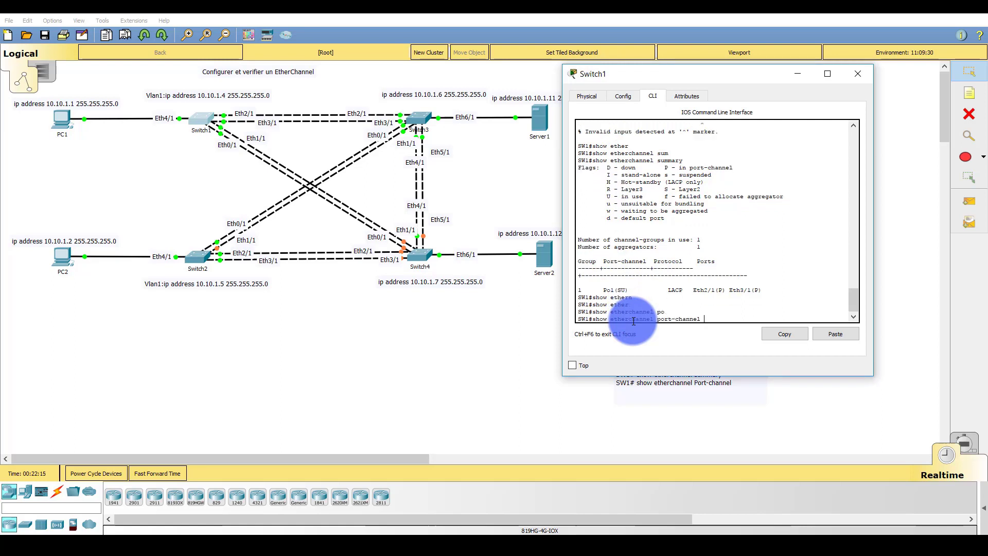
{"action": "key", "text": "Return"}
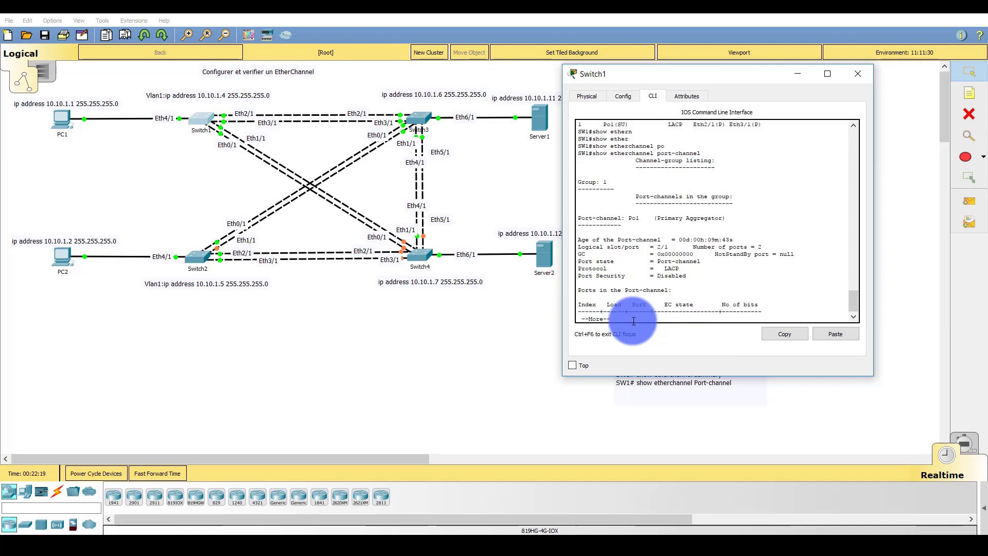
{"action": "key", "text": "space"}
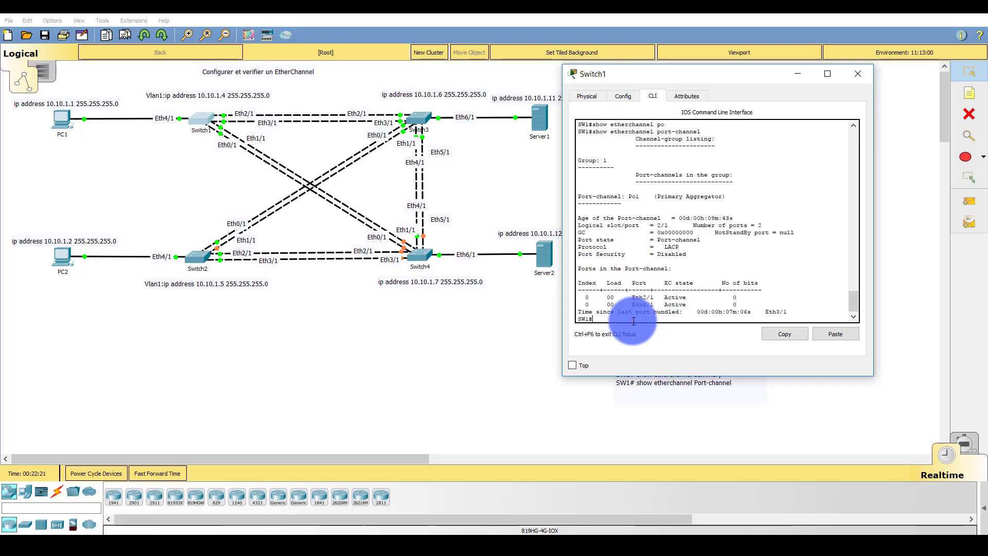